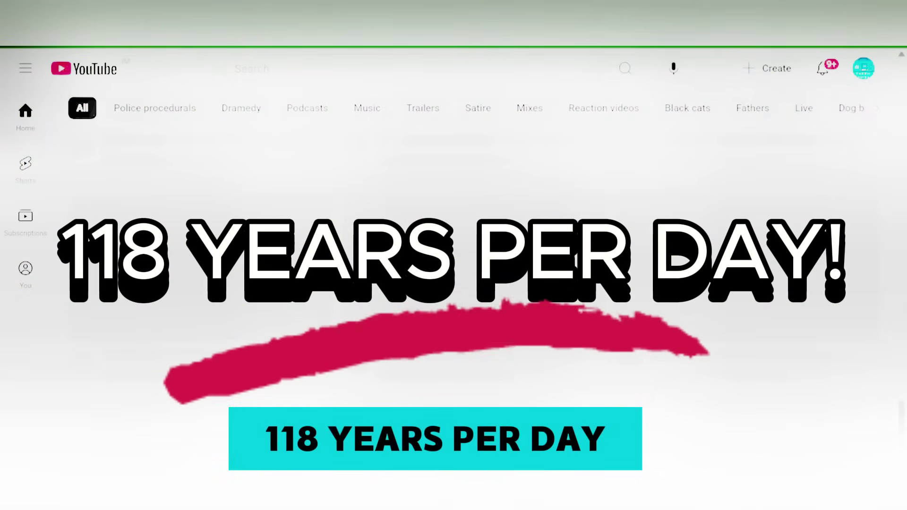
Scroll down the YouTube Studio channel dashboard to review subscribers and recent performance.
scroll(472, 283, "down", 15)
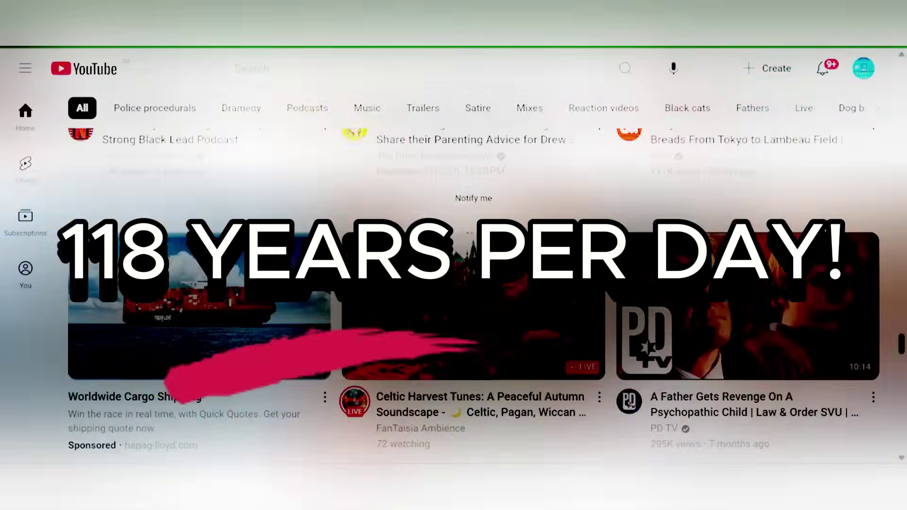
scroll(472, 283, "down", 20)
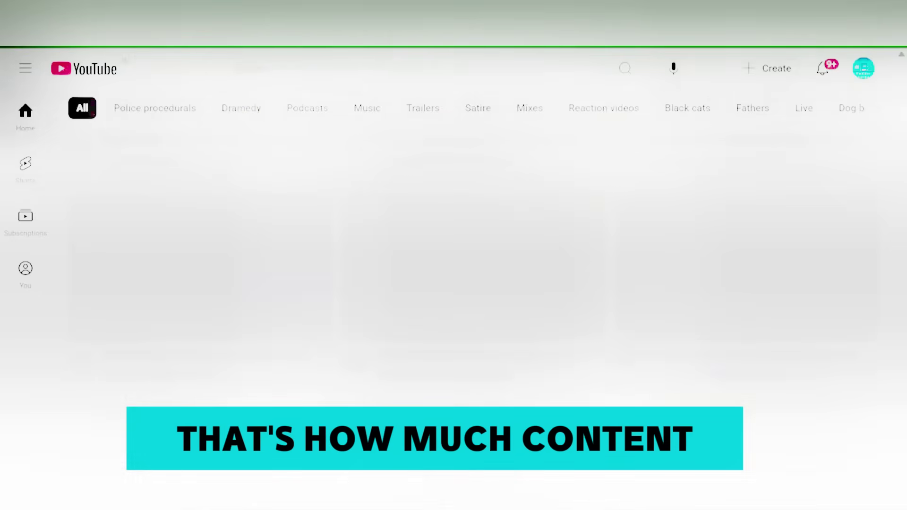
scroll(472, 284, "down", 20)
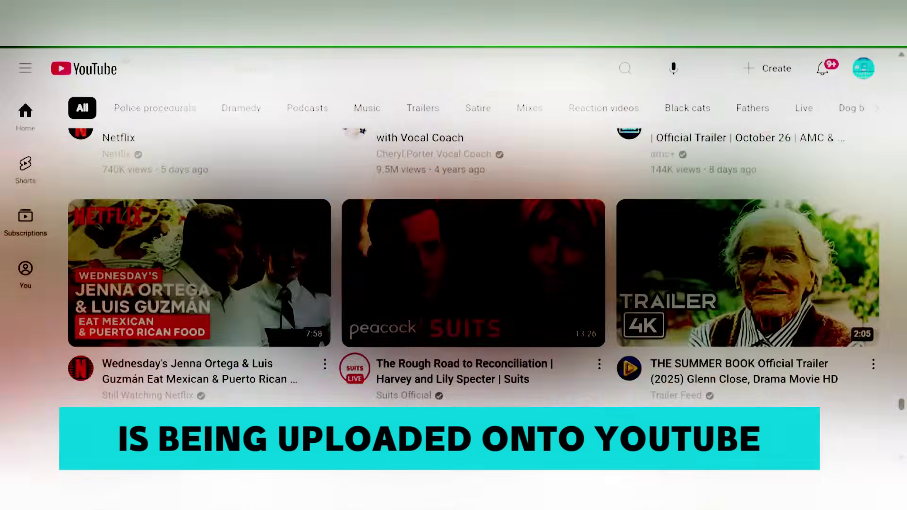
scroll(472, 284, "down", 20)
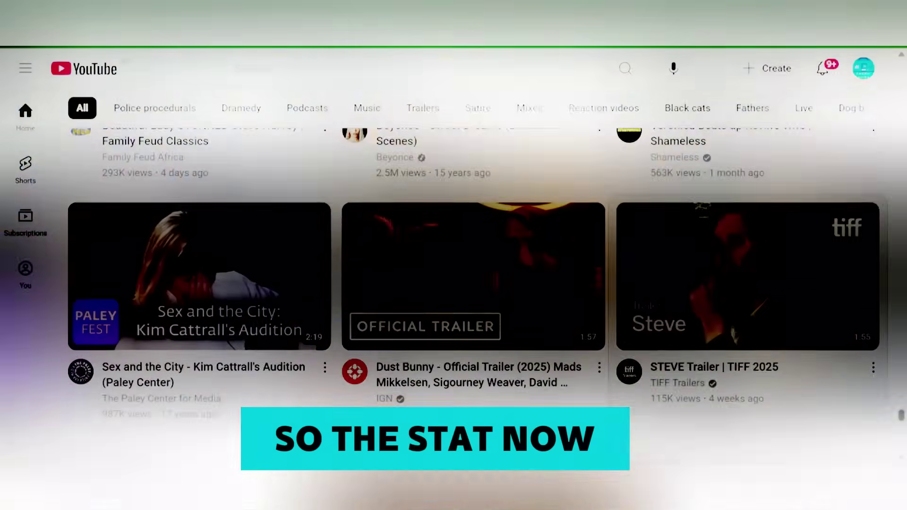
scroll(473, 284, "down", 15)
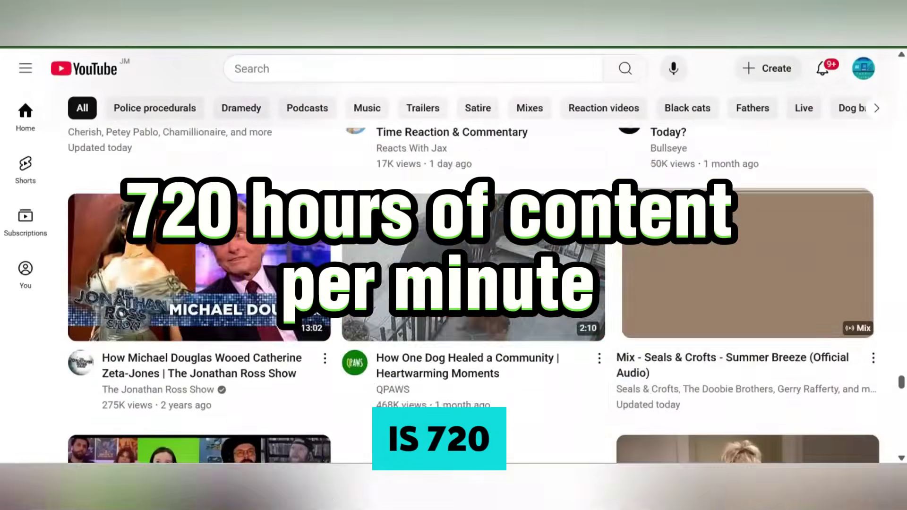
scroll(472, 283, "down", 20)
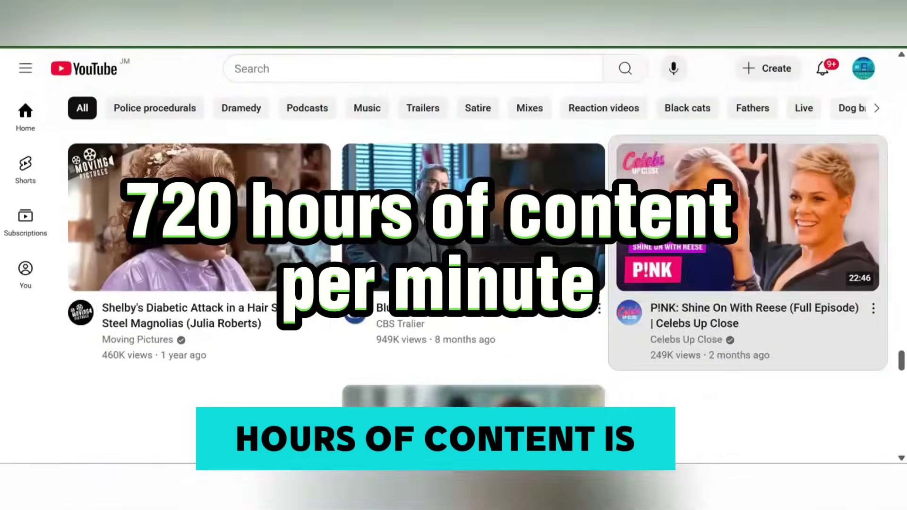
scroll(472, 283, "down", 20)
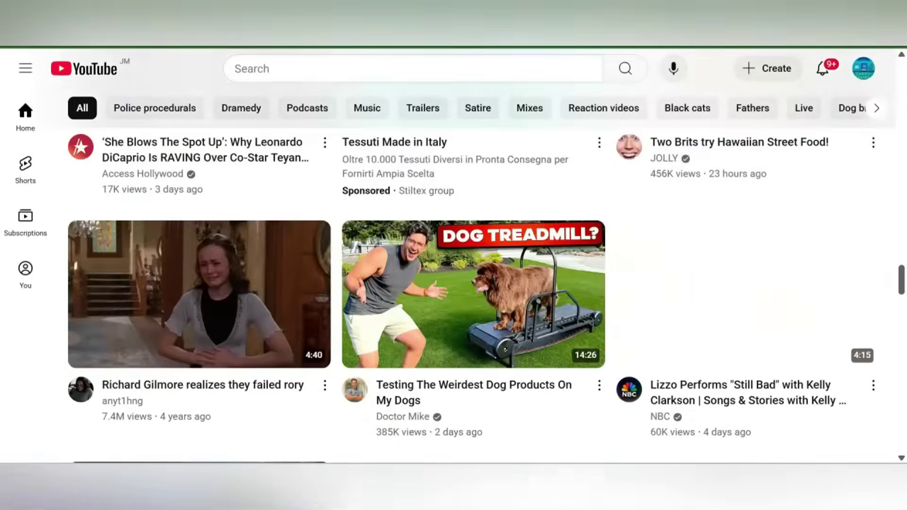
scroll(472, 283, "down", 20)
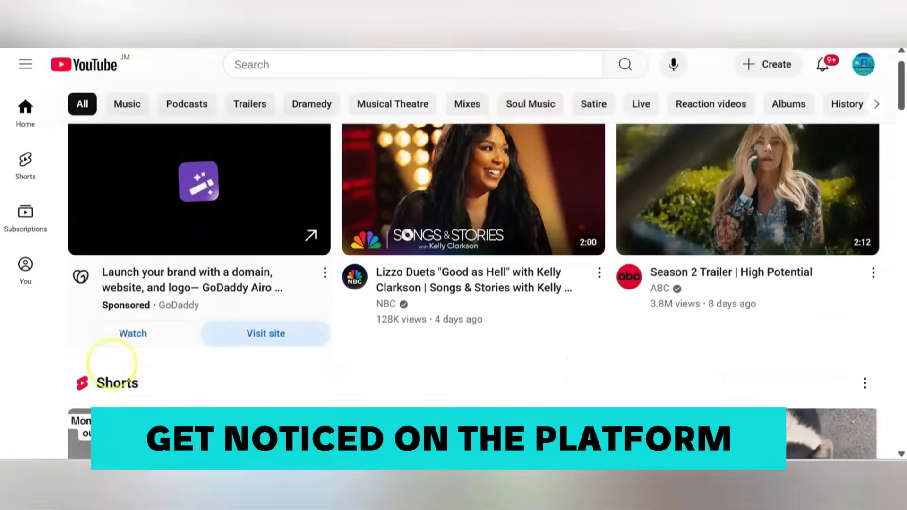
scroll(112, 363, "down", 5)
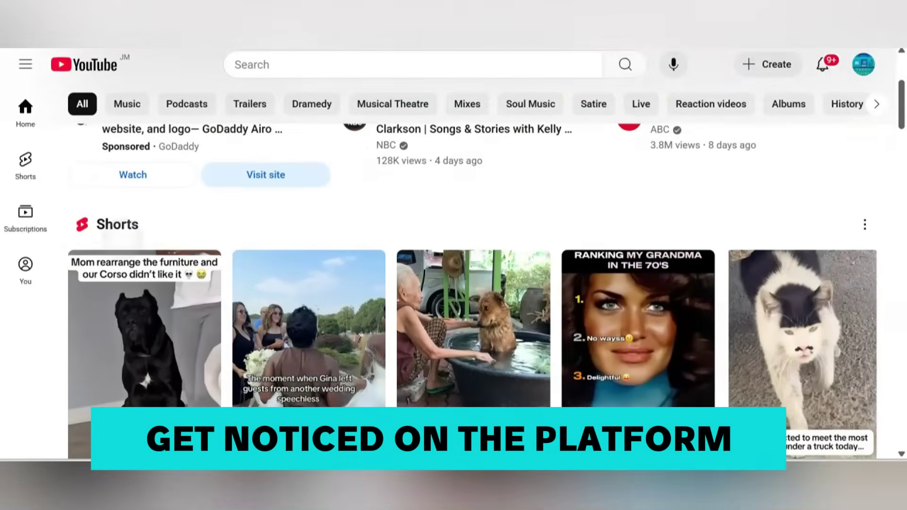
scroll(472, 283, "down", 5)
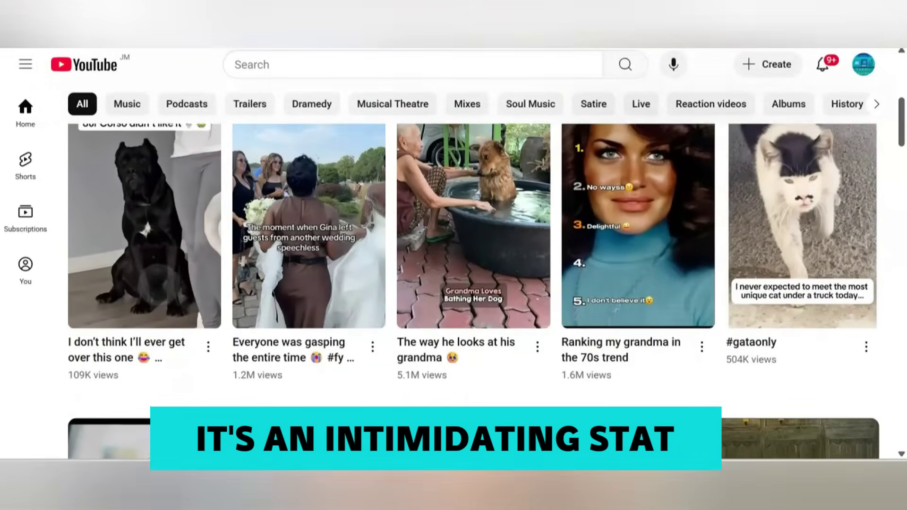
scroll(472, 283, "down", 5)
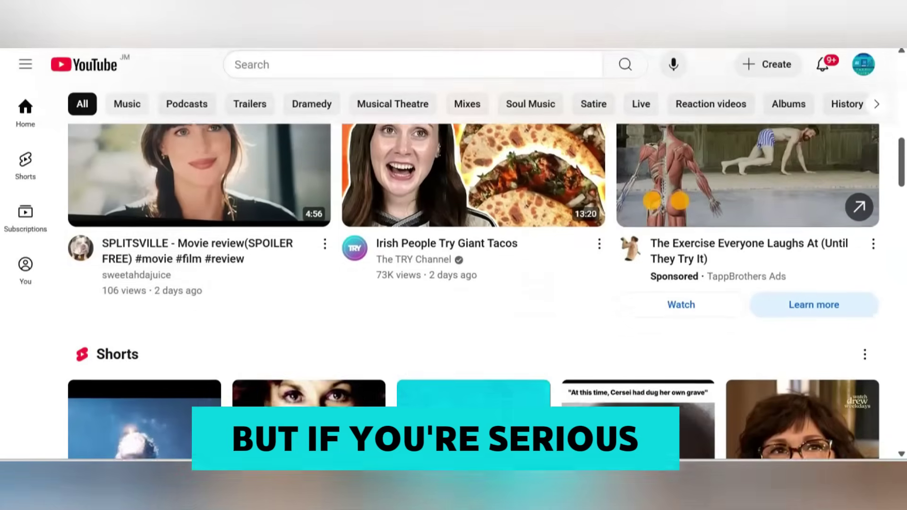
scroll(473, 283, "down", 2)
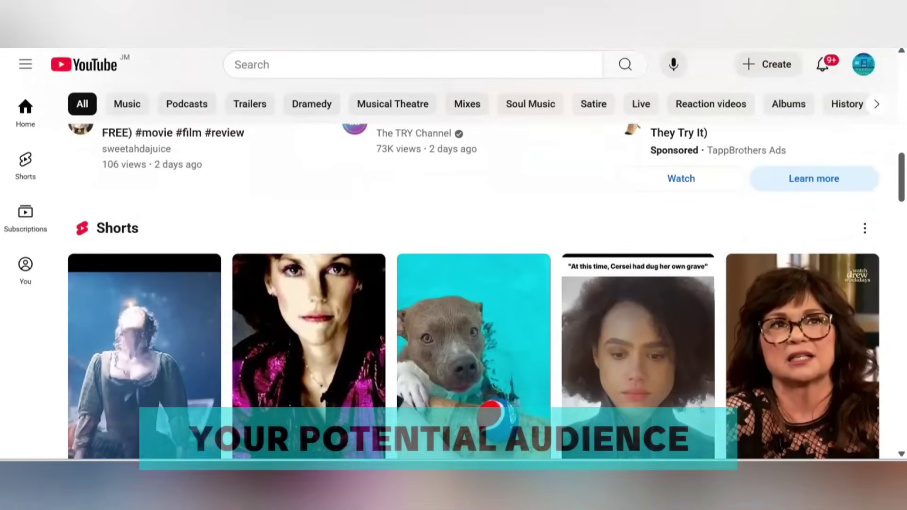
scroll(472, 283, "down", 1)
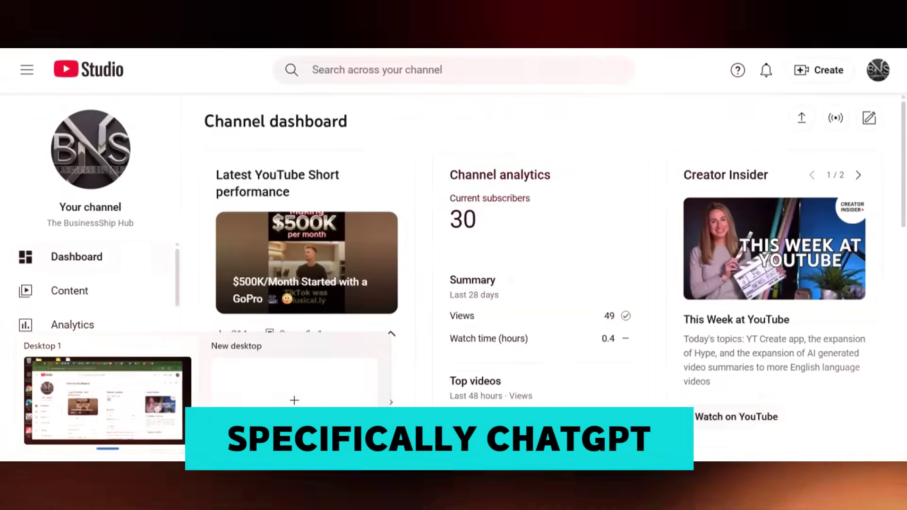
Switch to the empty My Youtube Channel spreadsheet.
left_click(81, 431)
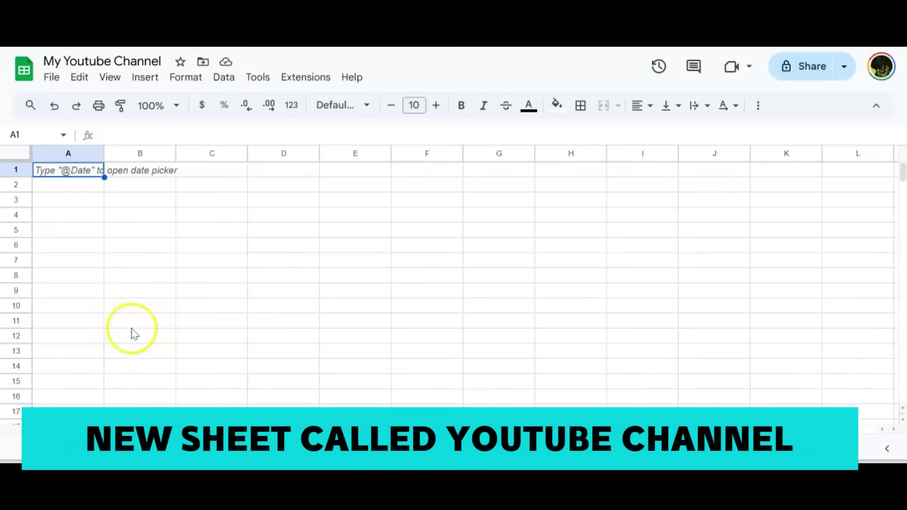
Open Apps Script from Extensions and delete the default myFunction code.
left_click(306, 79)
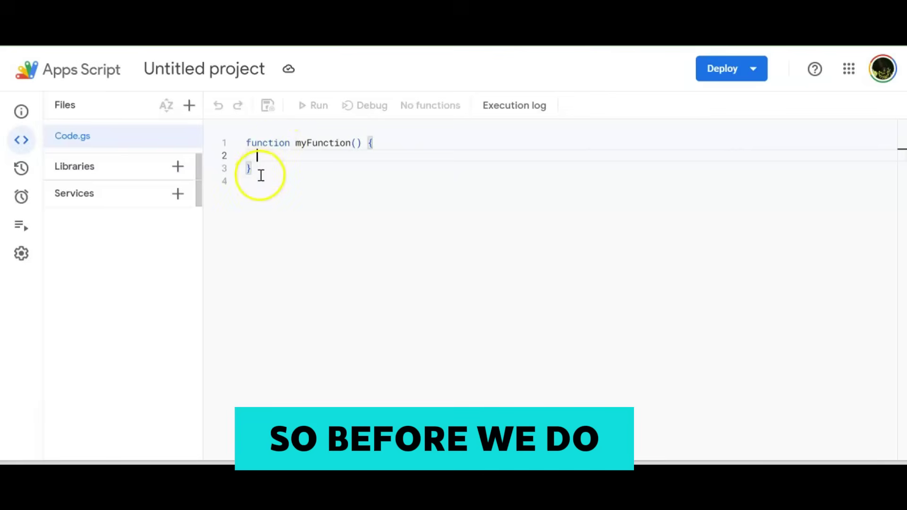
left_click_drag(259, 173, 239, 129)
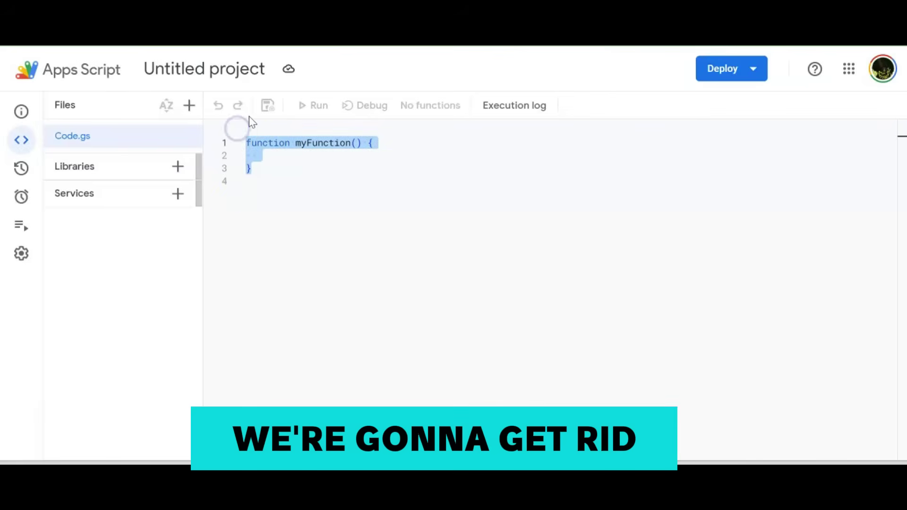
key("BackSpace")
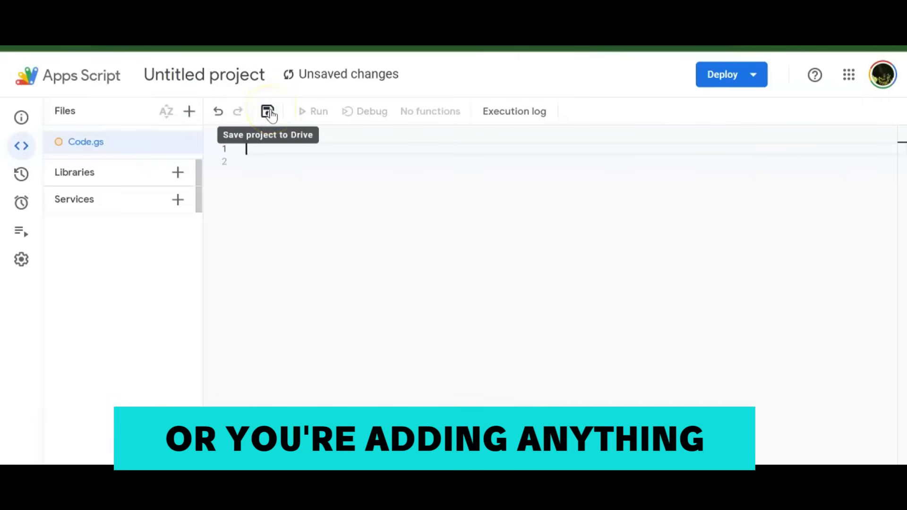
Rename the Apps Script project to 'Channel Analysis' and save it to Drive.
left_click(223, 78)
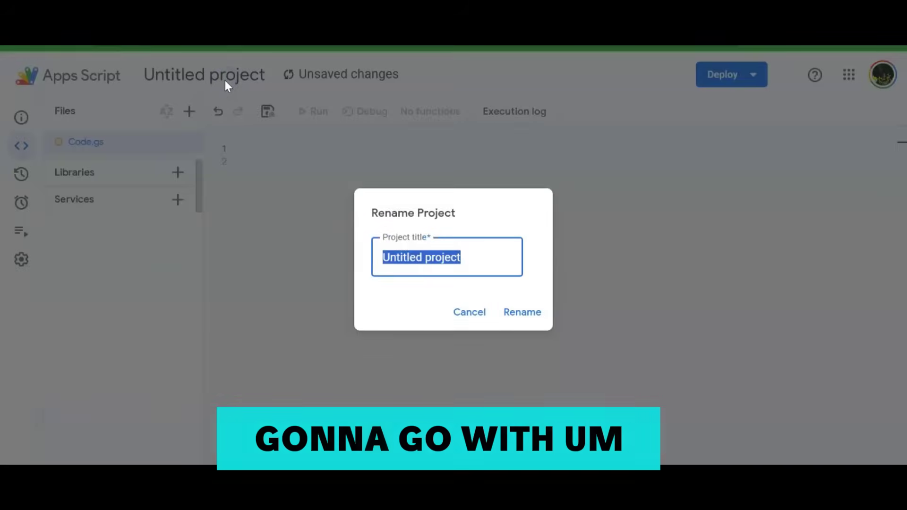
type("Chann")
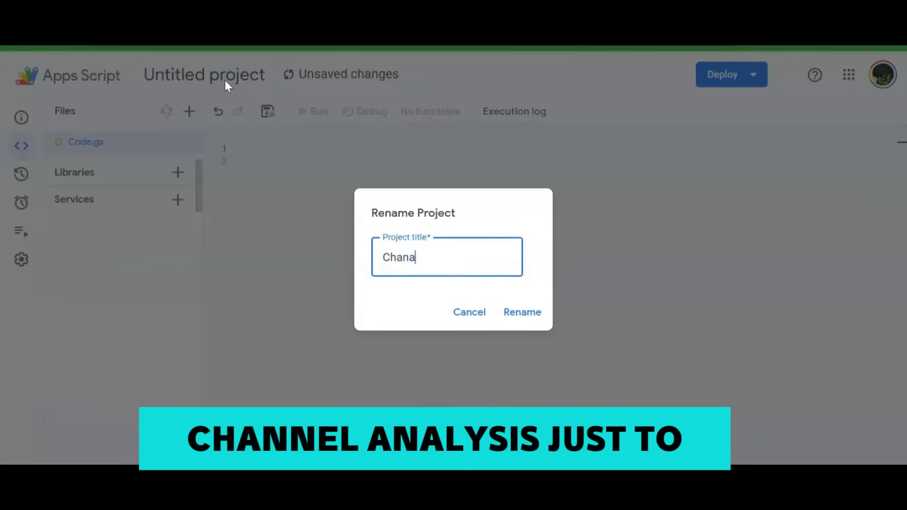
type("el An")
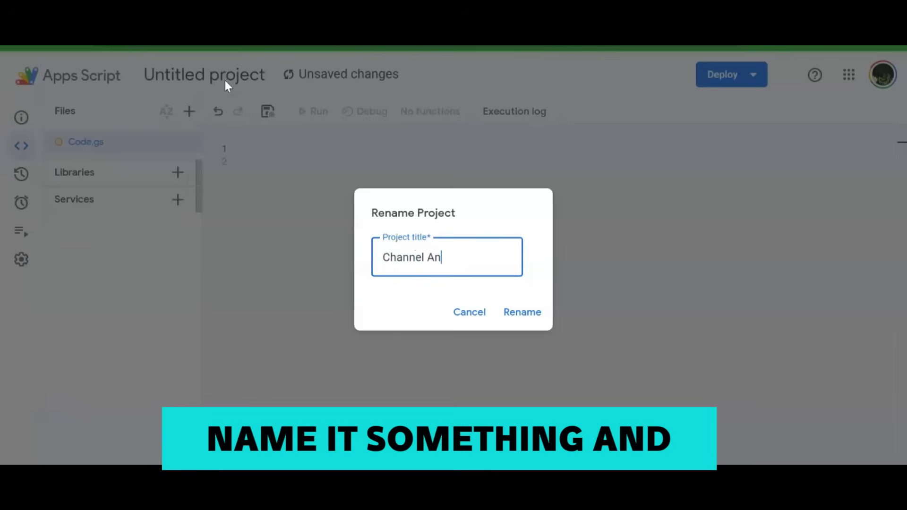
type("alysis")
left_click(519, 311)
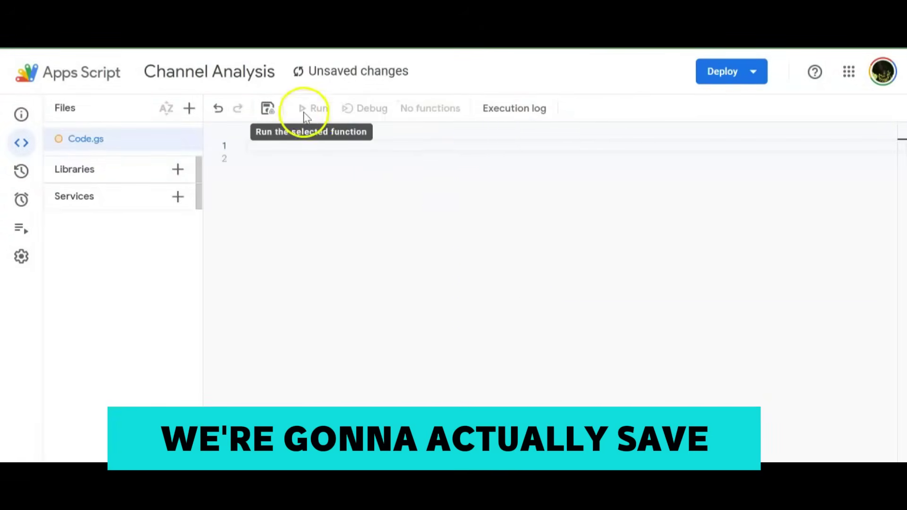
left_click(269, 108)
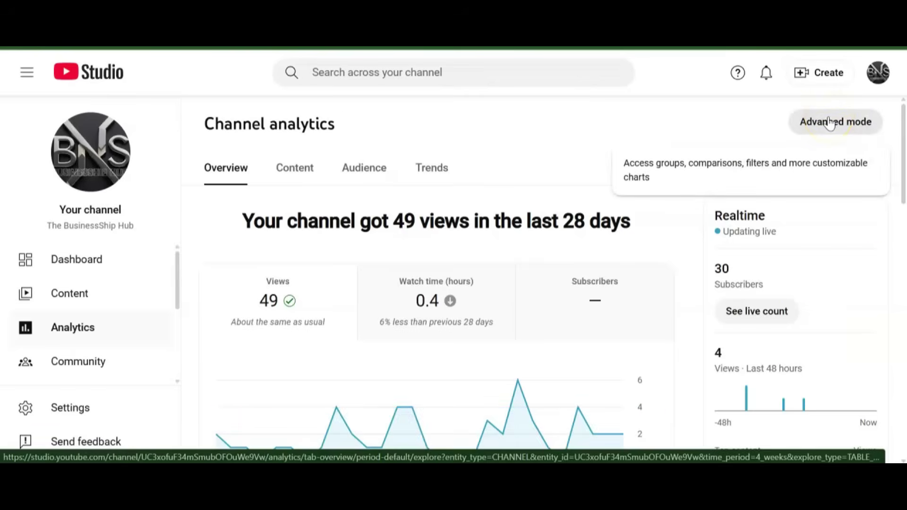
Show the last-28-days top-content report in Advanced mode and bring up its export options.
left_click(830, 123)
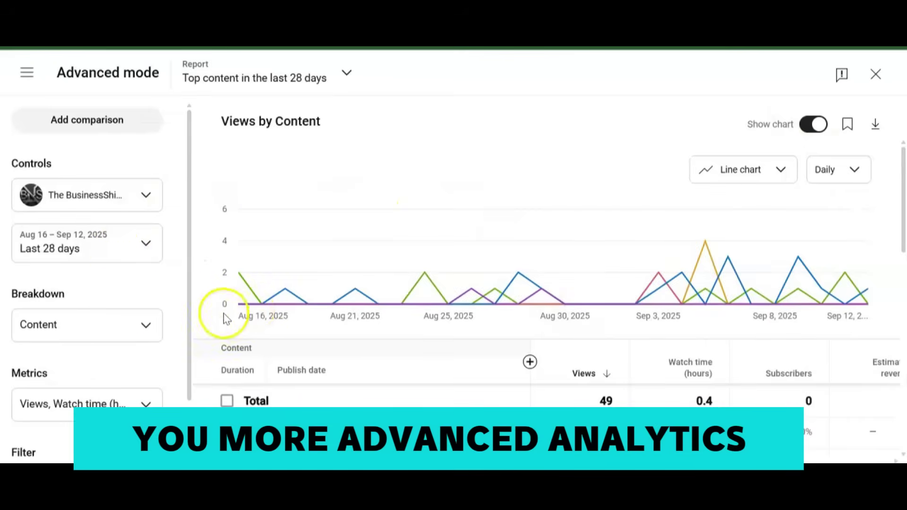
left_click(127, 284)
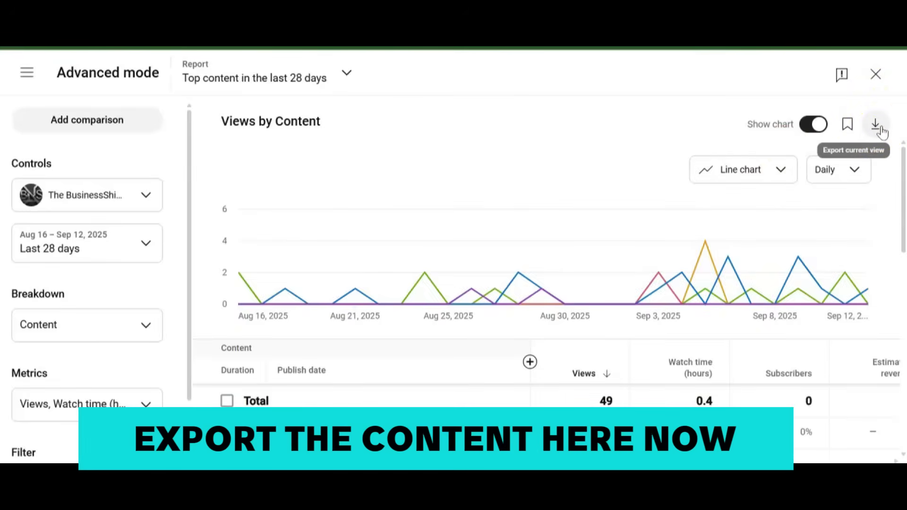
left_click(880, 127)
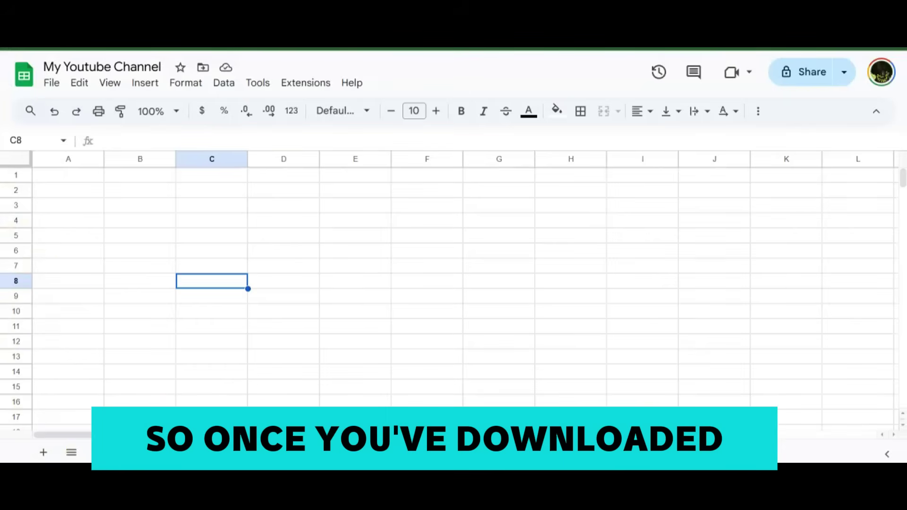
Import Table data.csv into YT_Data, replacing the current sheet's contents.
left_click(54, 88)
left_click(85, 152)
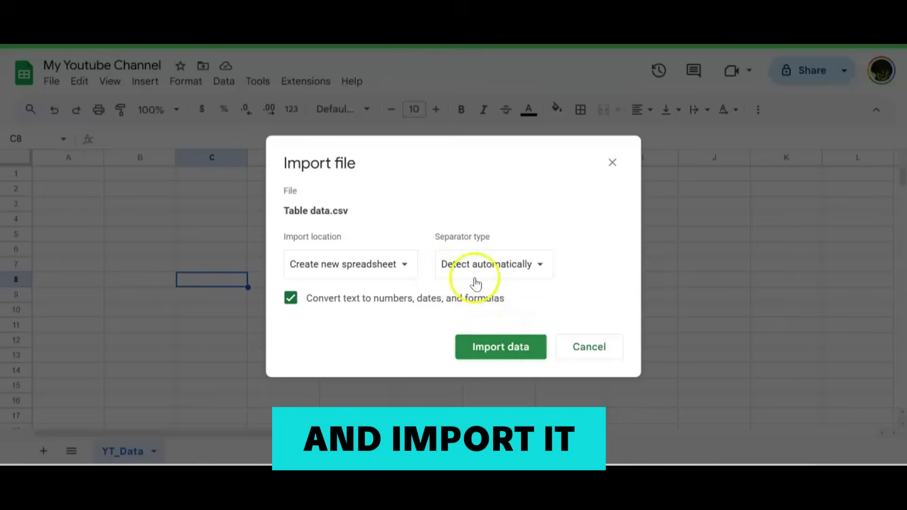
left_click(407, 269)
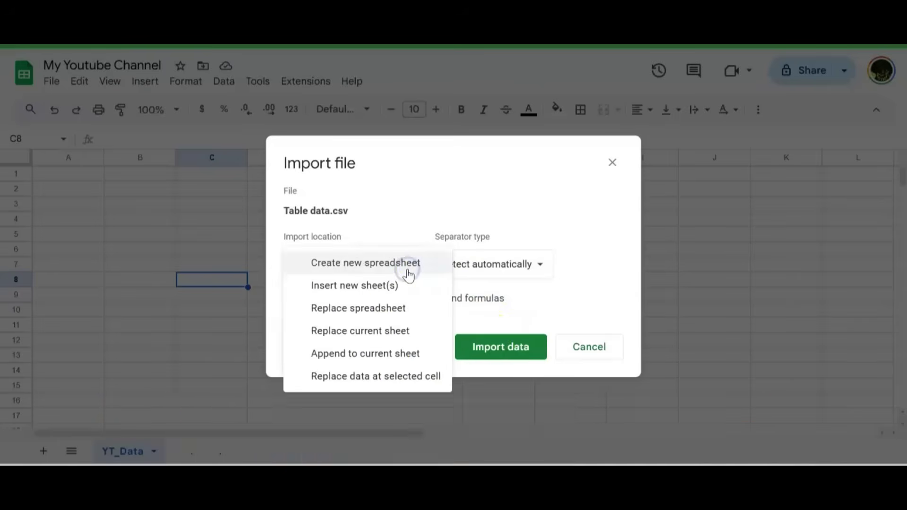
left_click(382, 332)
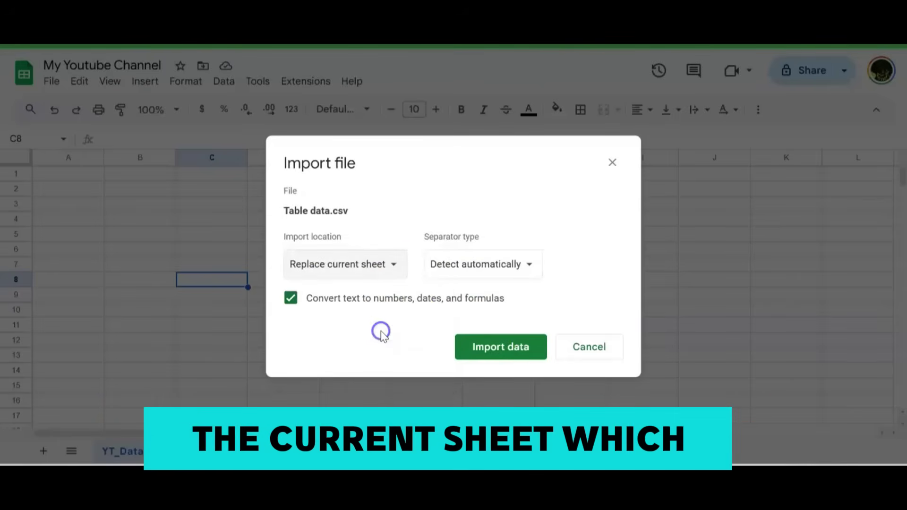
left_click(503, 354)
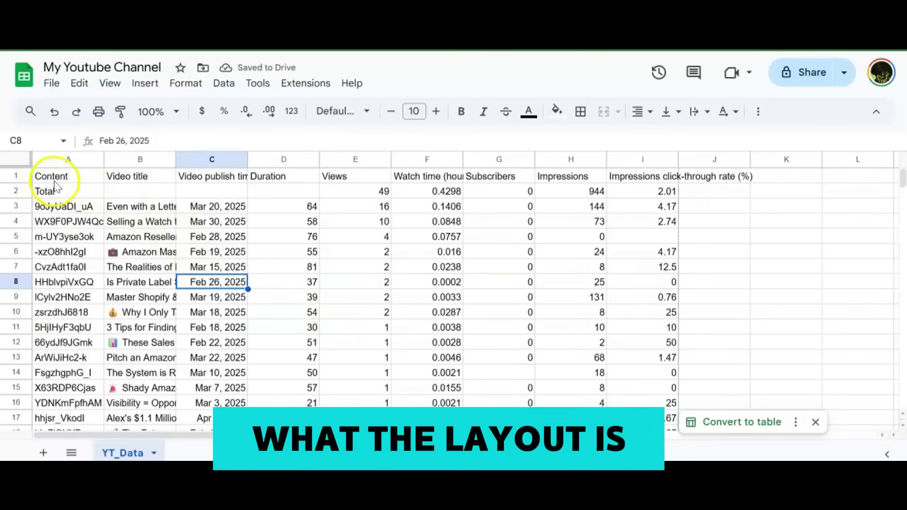
Copy the YT_Data header row A1:J1, from Content to Impressions click-through rate (%).
left_click(17, 191)
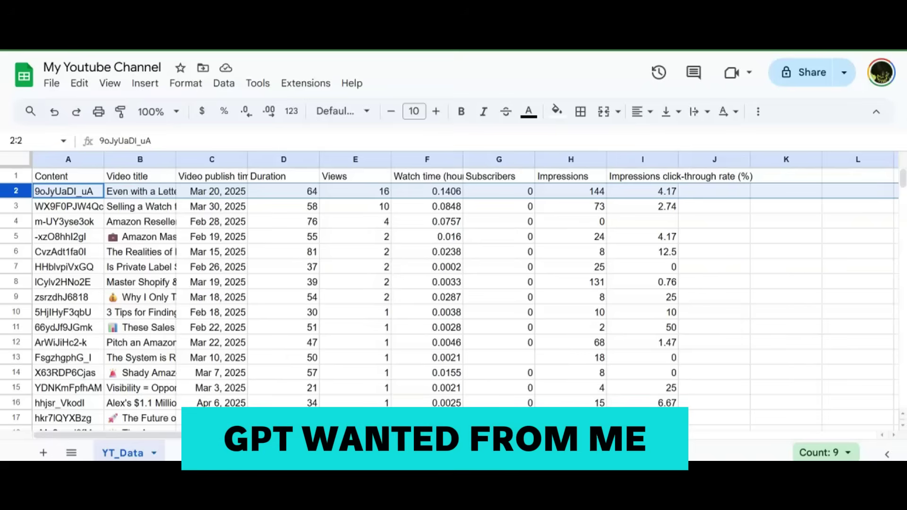
left_click(714, 190)
left_click_drag(713, 179, 59, 180)
key("ctrl+c")
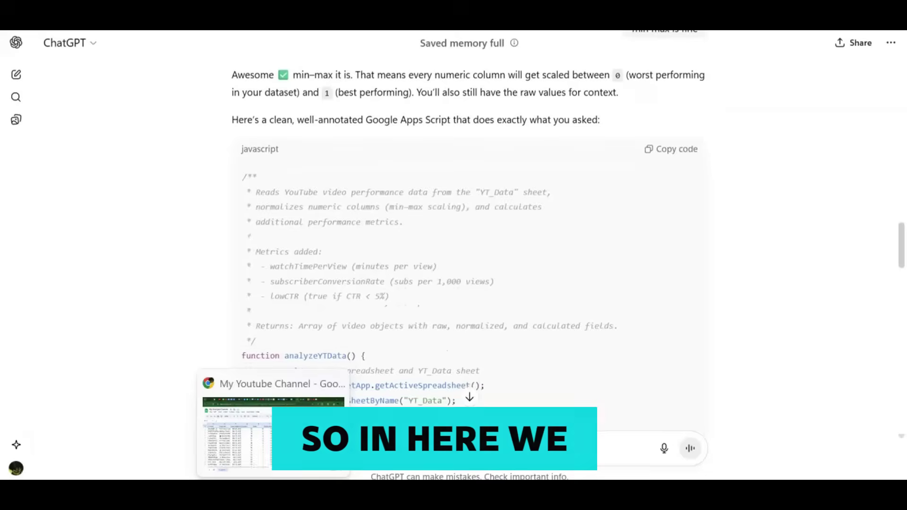
Scroll ChatGPT's analyzeYTData code to its end and the 'What this does' list.
scroll(469, 397, "down", 3)
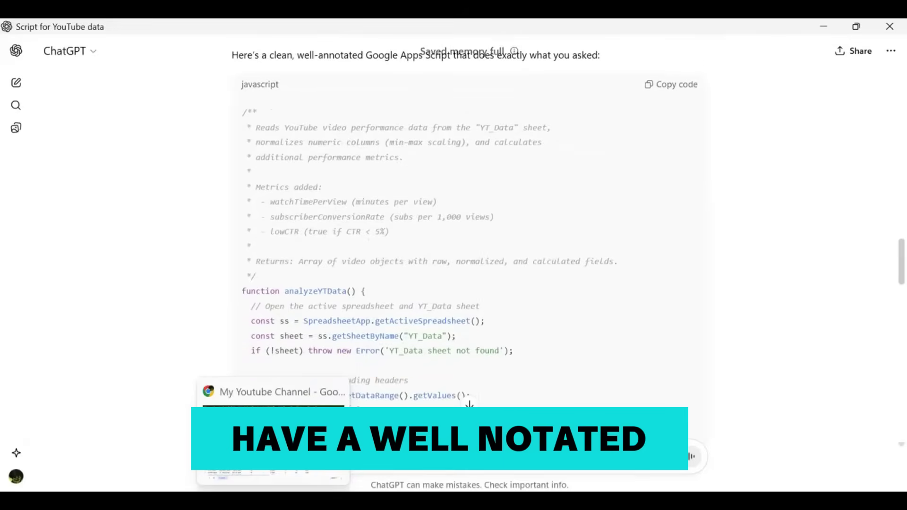
scroll(470, 404, "down", 15)
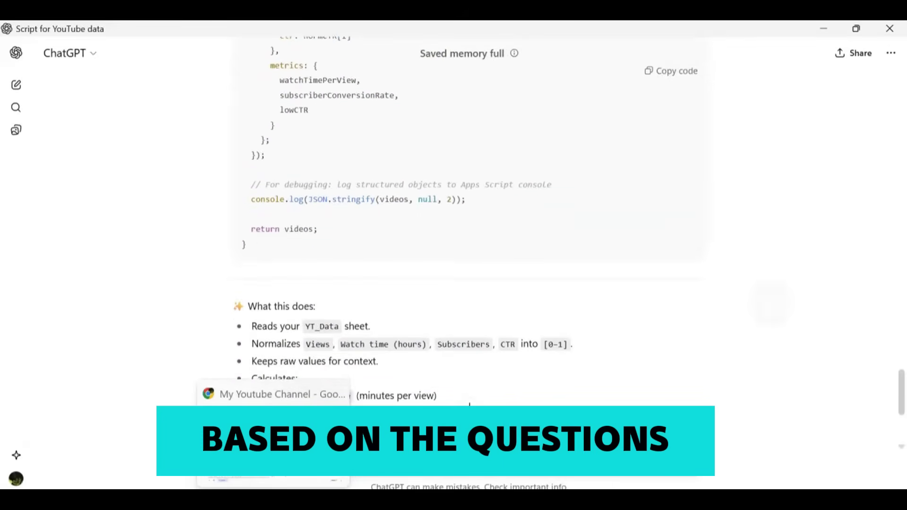
scroll(469, 403, "up", 3)
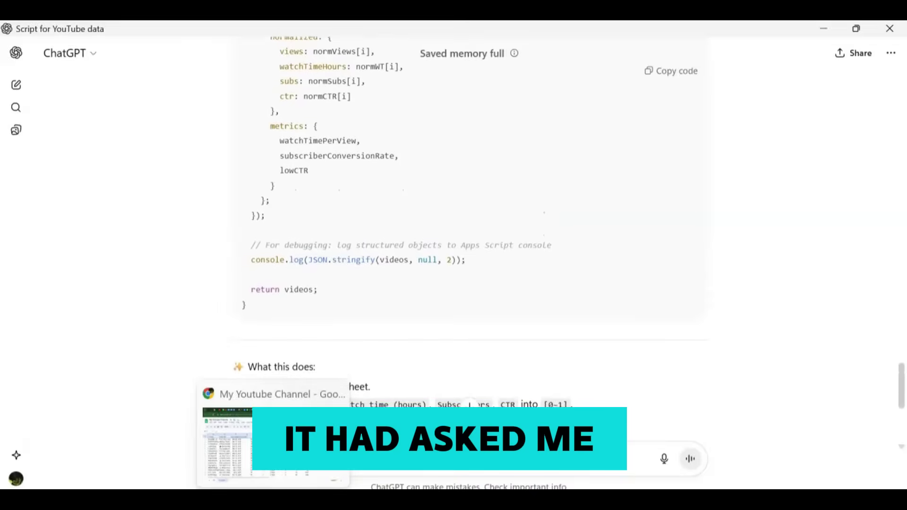
scroll(469, 404, "up", 1)
scroll(469, 404, "up", 5)
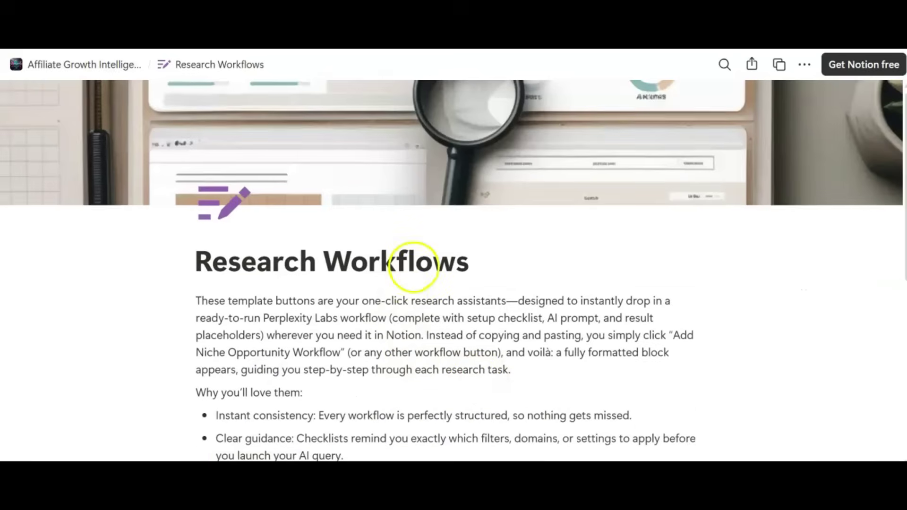
Scroll through the Affiliate Growth Intelligence Kit pages in Notion.
scroll(405, 263, "down", 3)
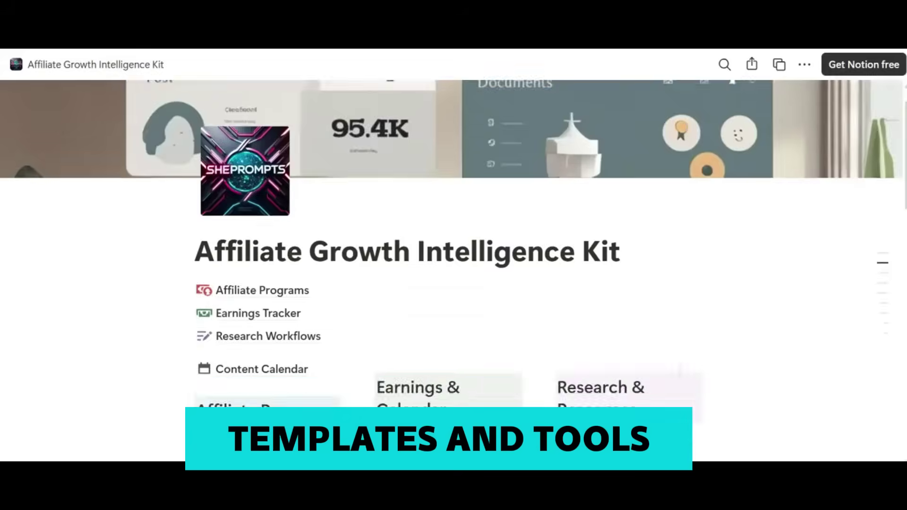
scroll(454, 236, "down", 5)
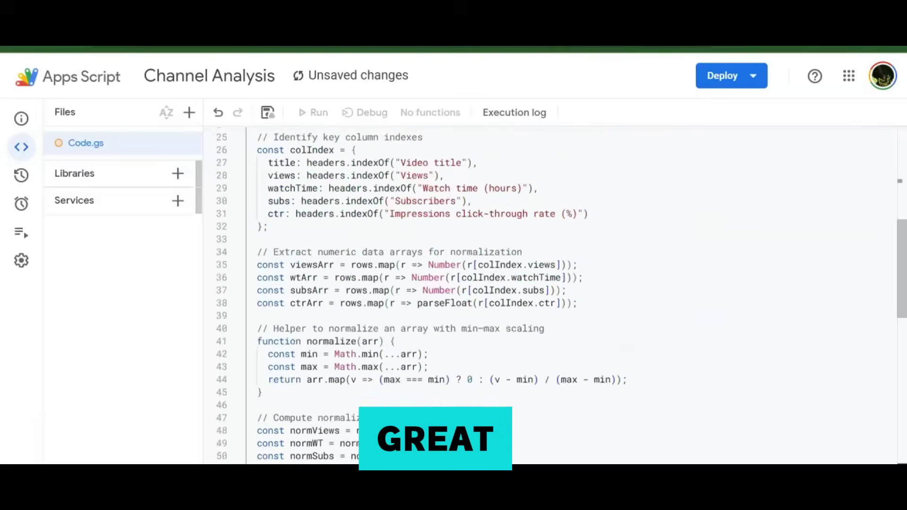
Remove the blank first line, save the analyzeYTData script, and run it.
scroll(548, 293, "up", 8)
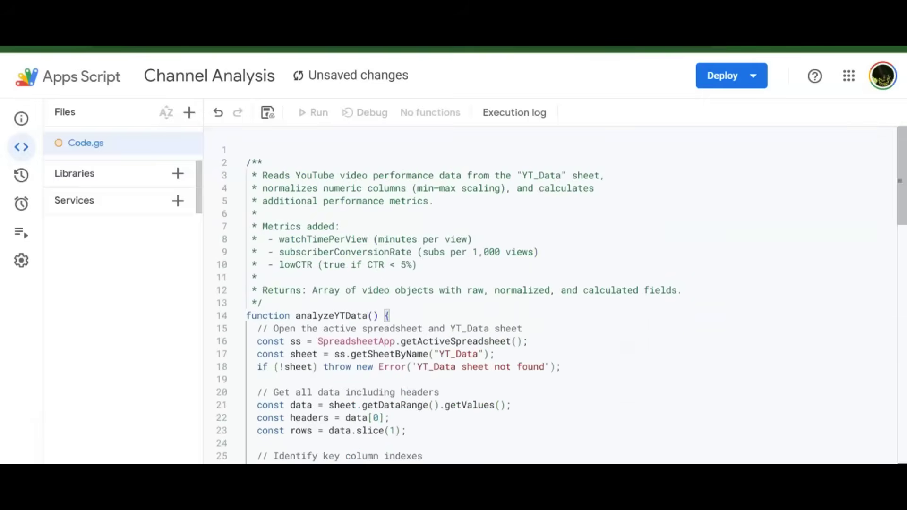
key("BackSpace")
left_click(267, 113)
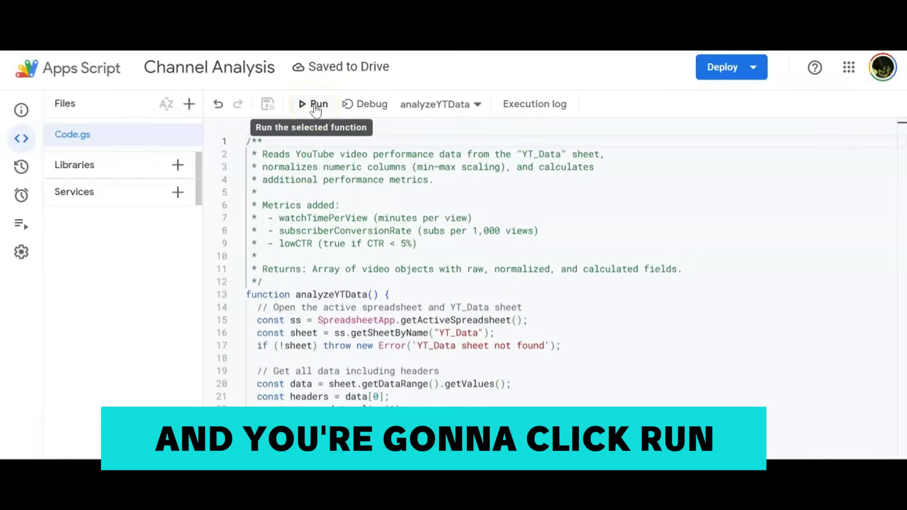
left_click(315, 107)
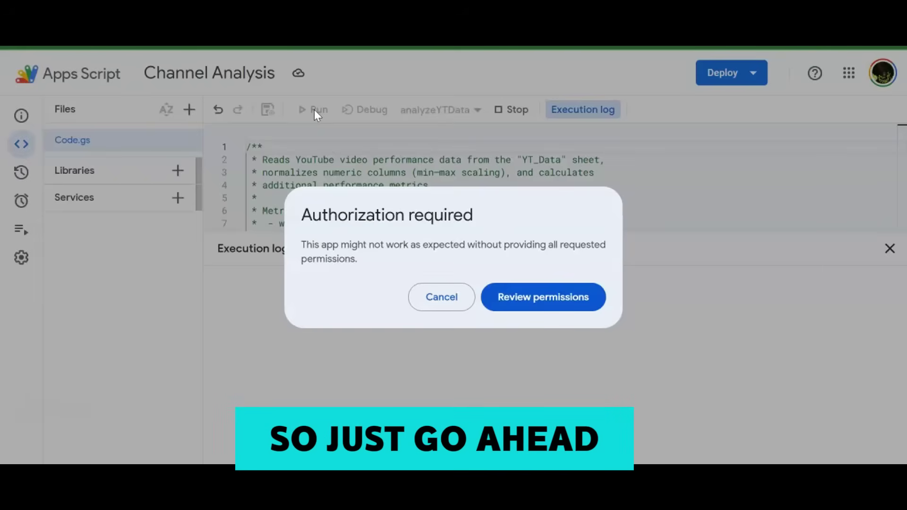
Grant Channel Analysis its permissions, proceeding past the unverified-app warning.
key("Return")
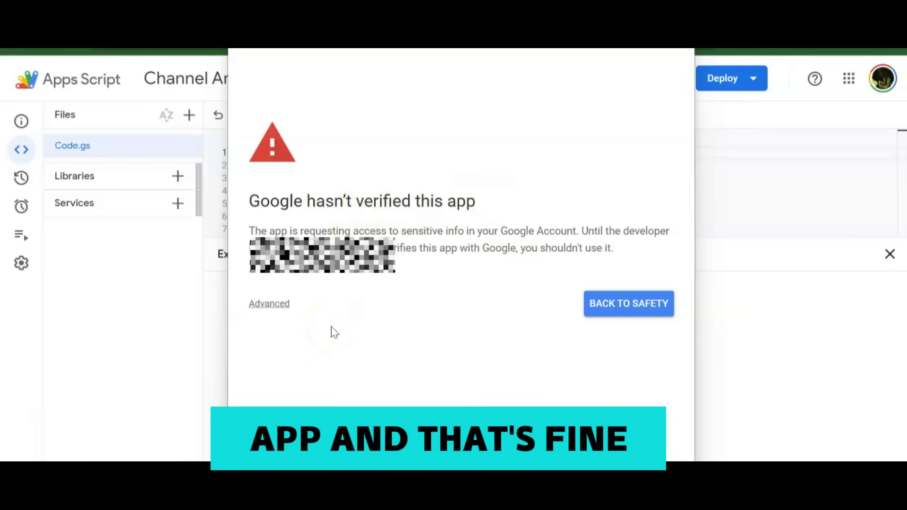
left_click(281, 306)
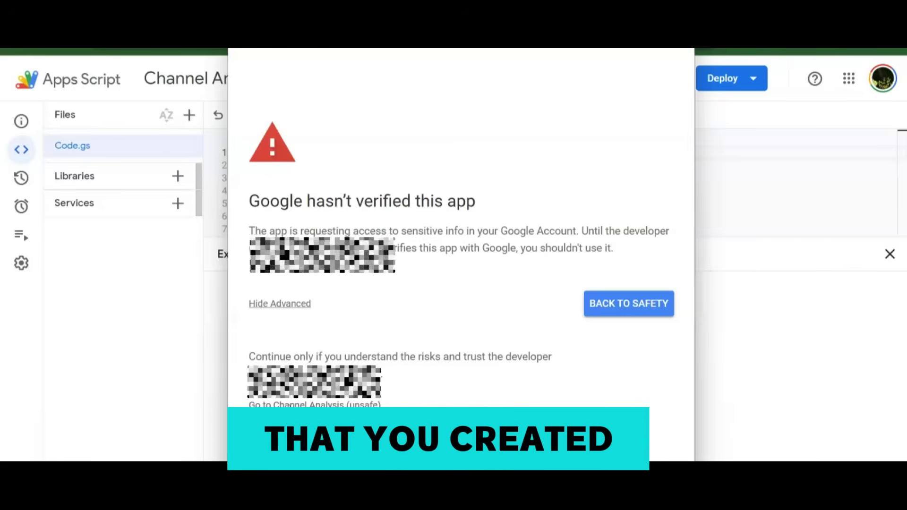
left_click(288, 405)
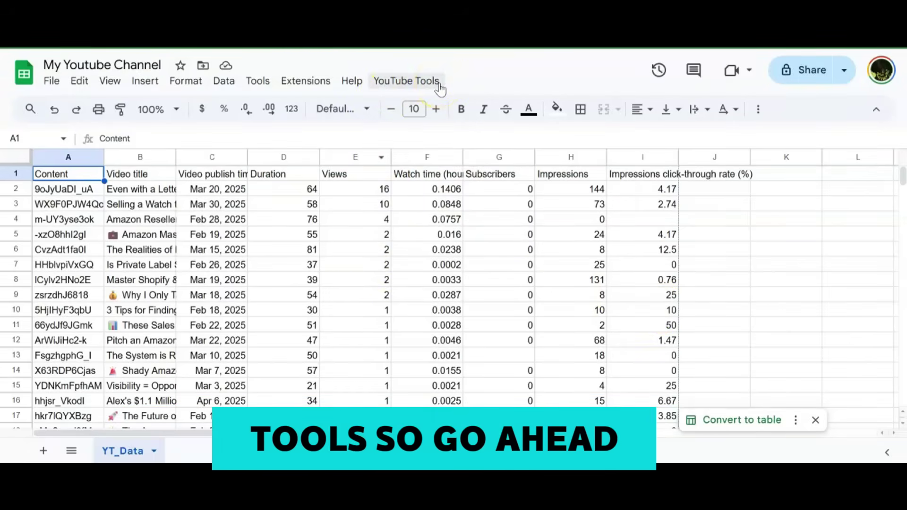
Run YouTube Tools > Analyze Data and select the resulting 'analyzeYTData is not defined' error text.
left_click(407, 81)
left_click(414, 107)
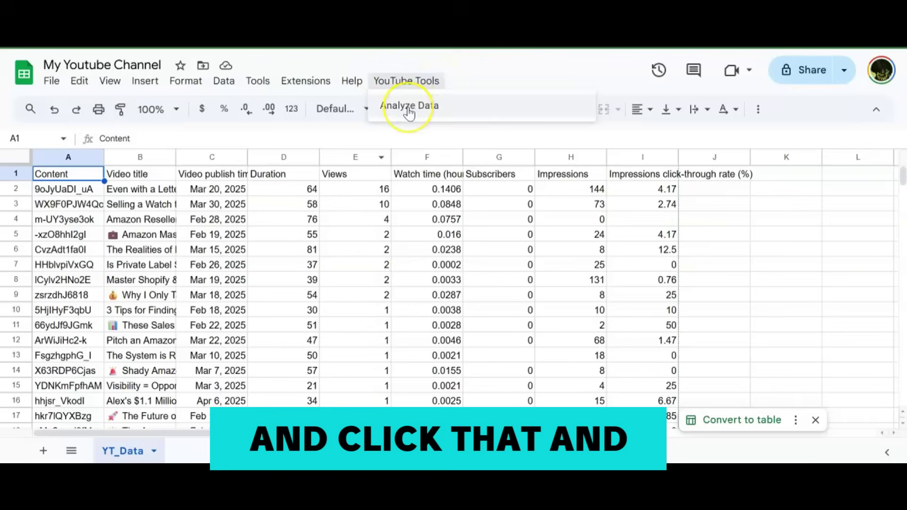
left_click(409, 108)
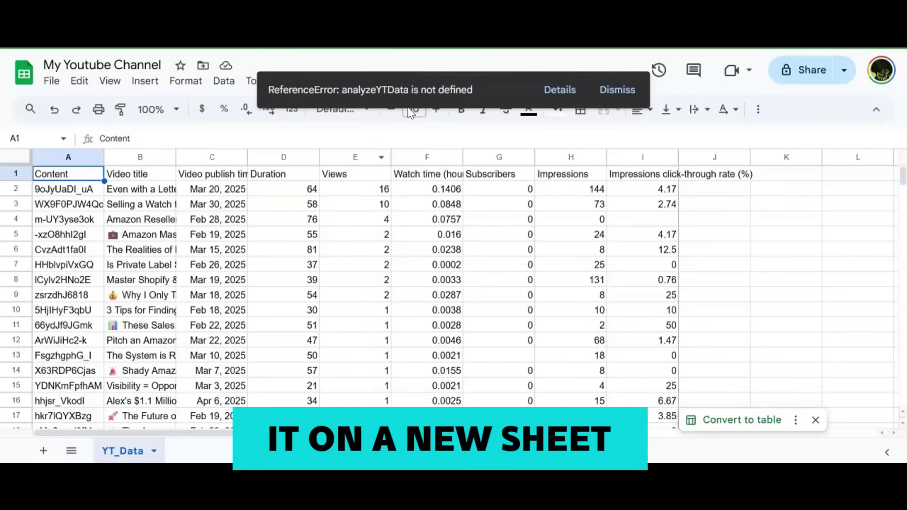
left_click(484, 85)
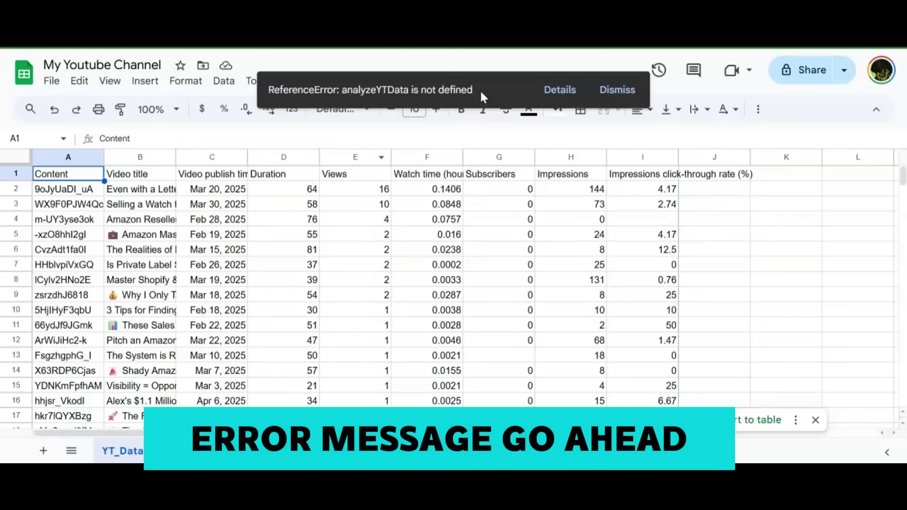
left_click_drag(480, 89, 265, 91)
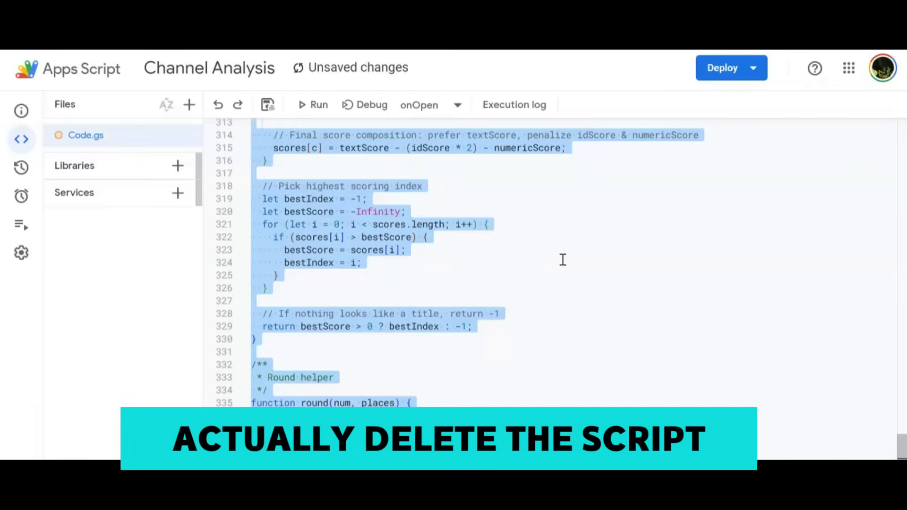
Replace the old Code.gs contents with the pasted longer script ending in a round helper.
key("BackSpace")
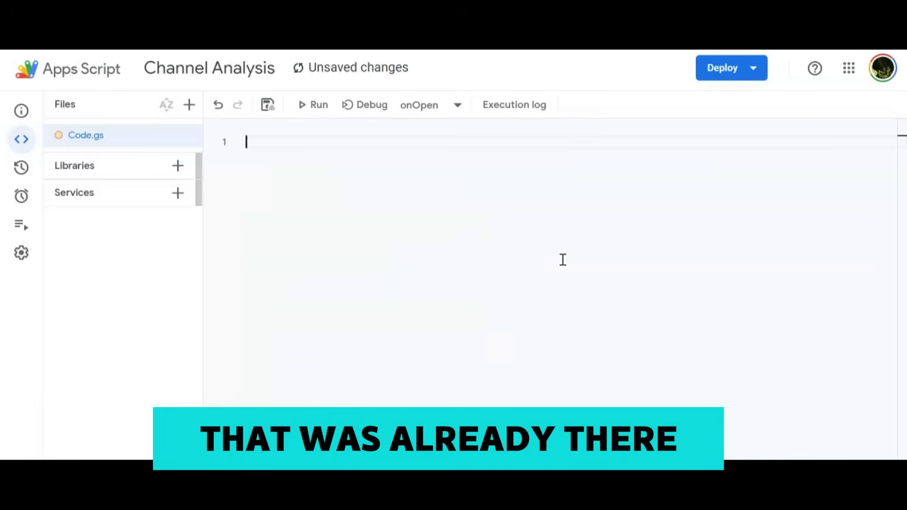
key("ctrl+v")
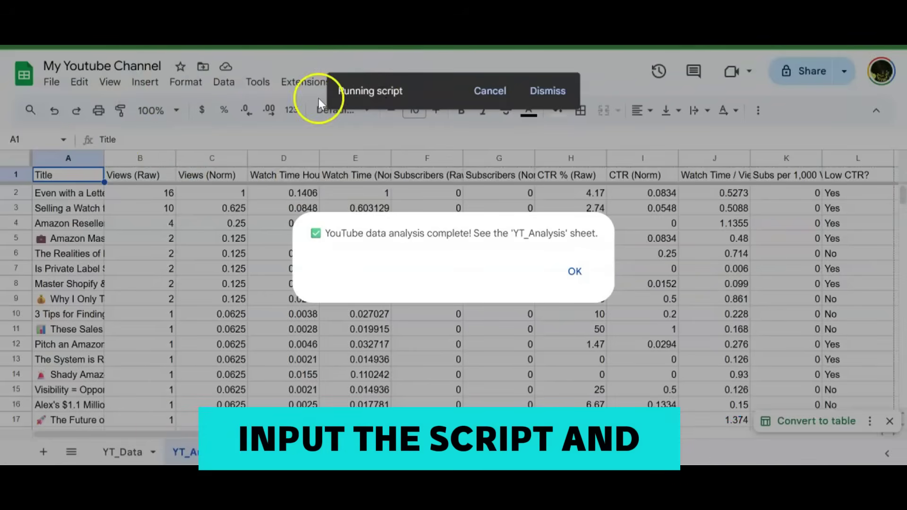
Dismiss the analysis-complete message and look over the new YT_Analysis sheet.
left_click(575, 271)
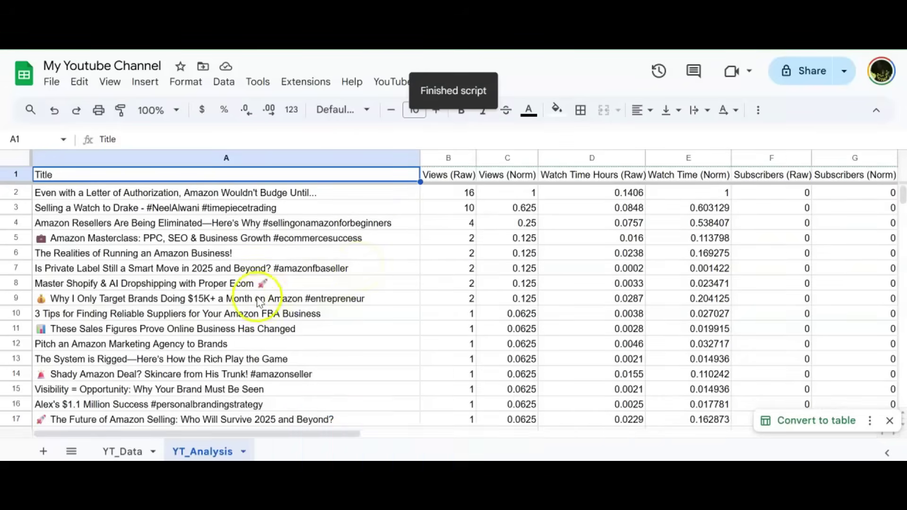
scroll(372, 309, "right", 1)
scroll(372, 309, "right", 3)
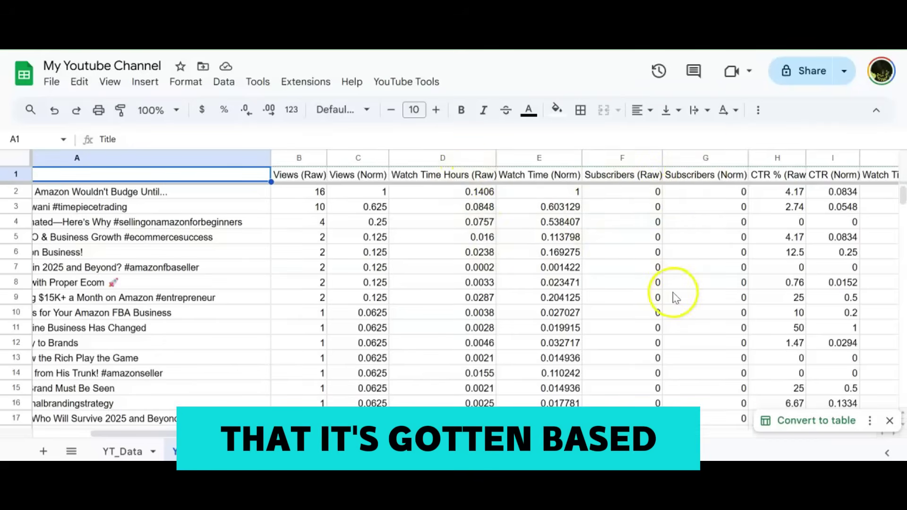
scroll(673, 293, "down", 10)
scroll(673, 293, "left", 1)
scroll(454, 293, "down", 10)
scroll(453, 293, "left", 1)
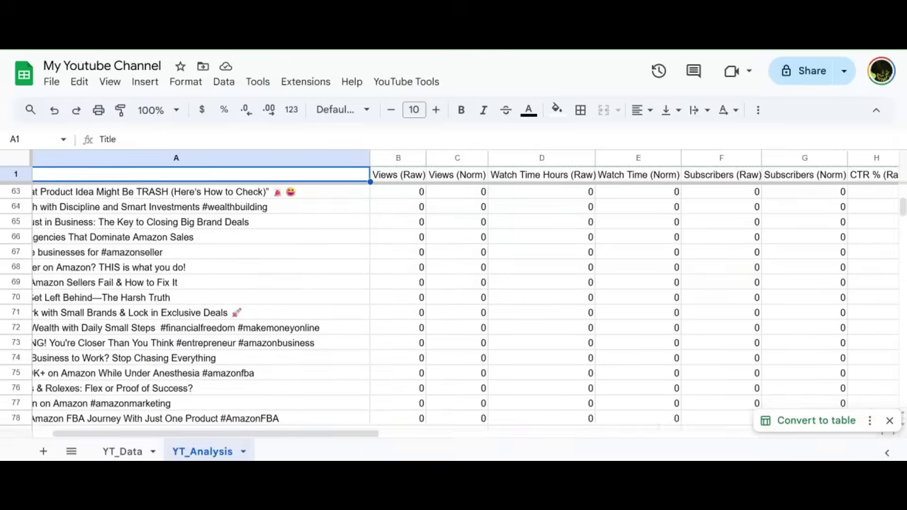
scroll(453, 292, "right", 2)
scroll(453, 293, "right", 4)
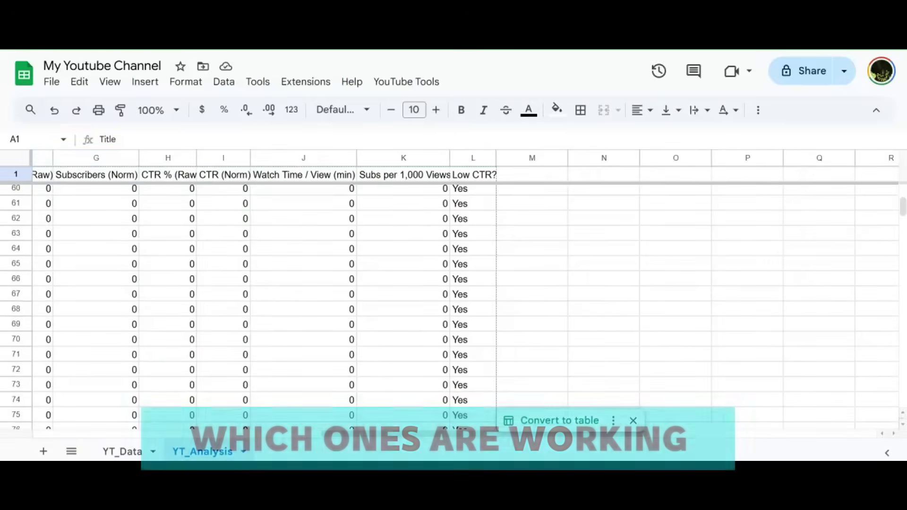
scroll(453, 292, "up", 12)
scroll(453, 293, "up", 9)
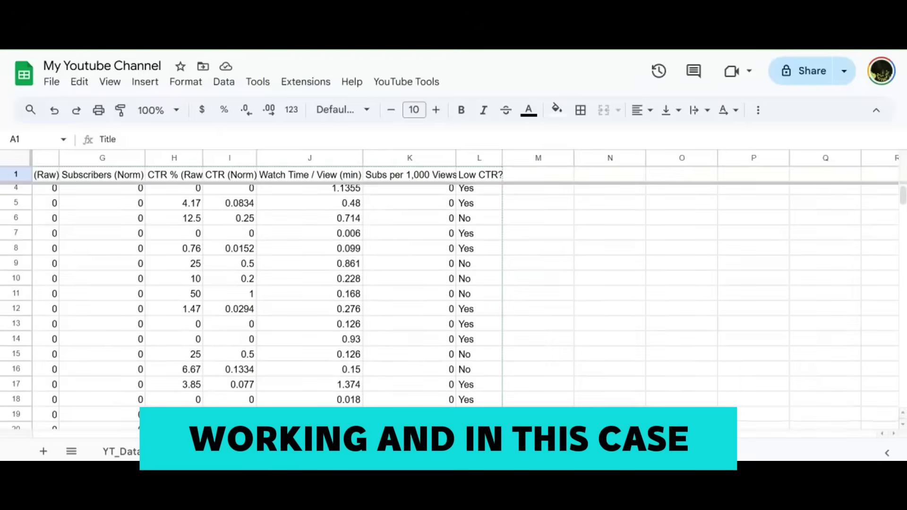
Inspect the Low CTR? flag in L6, watch time per view in J6, and raw CTR in H6.
left_click(477, 218)
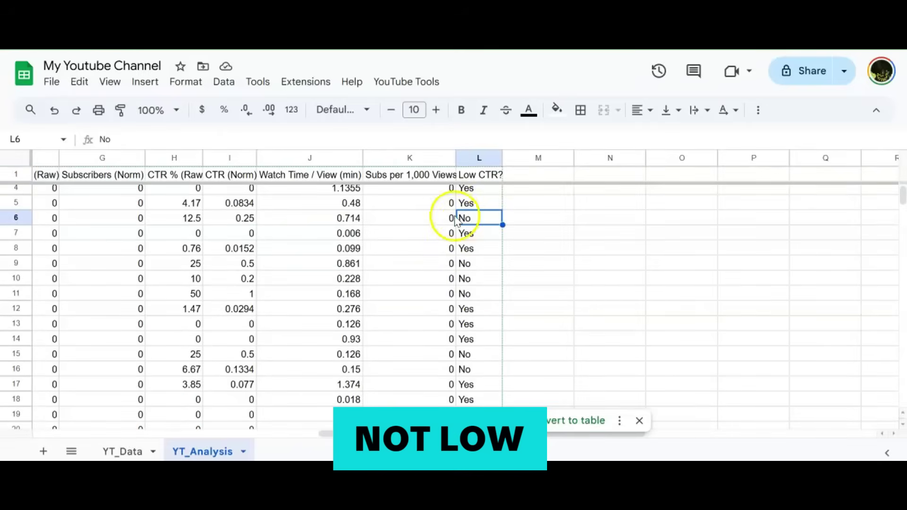
left_click(340, 218)
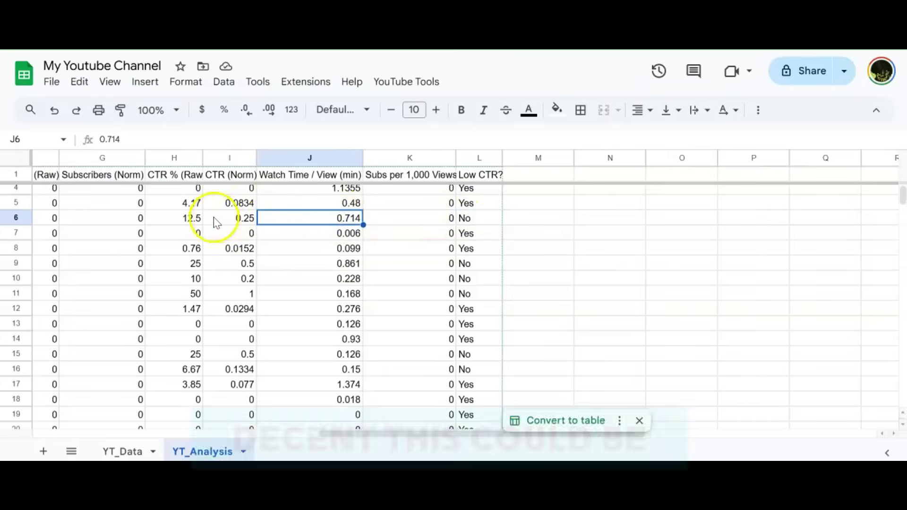
left_click(192, 218)
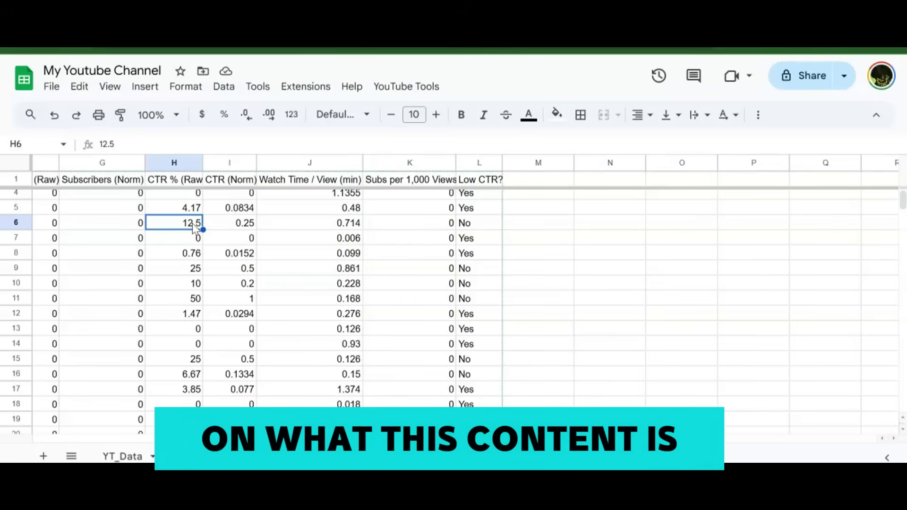
left_click(198, 456)
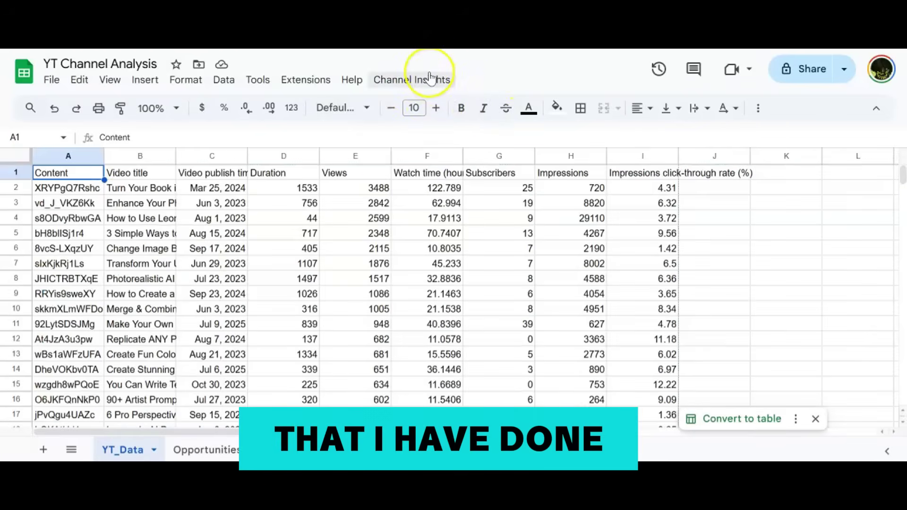
Review the three Channel Insights analyses: channel, ATR and combined-opportunity, without running any.
left_click(429, 78)
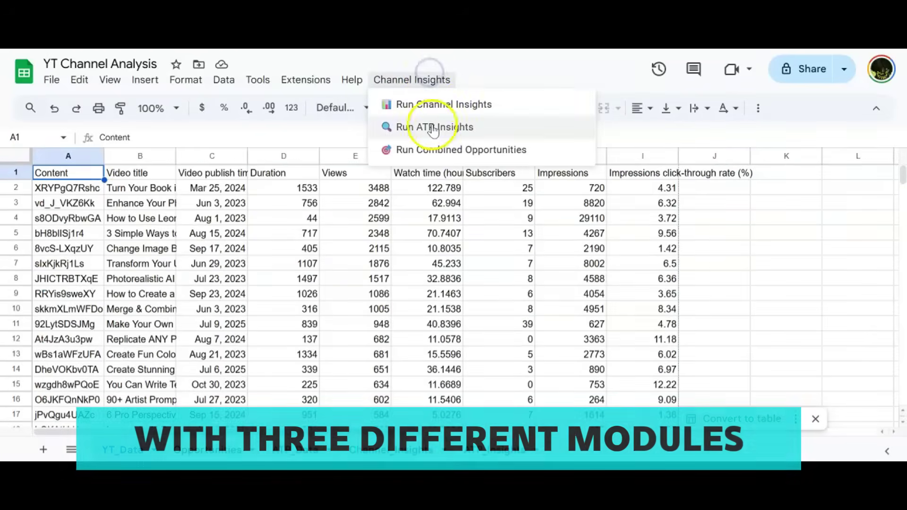
left_click(506, 80)
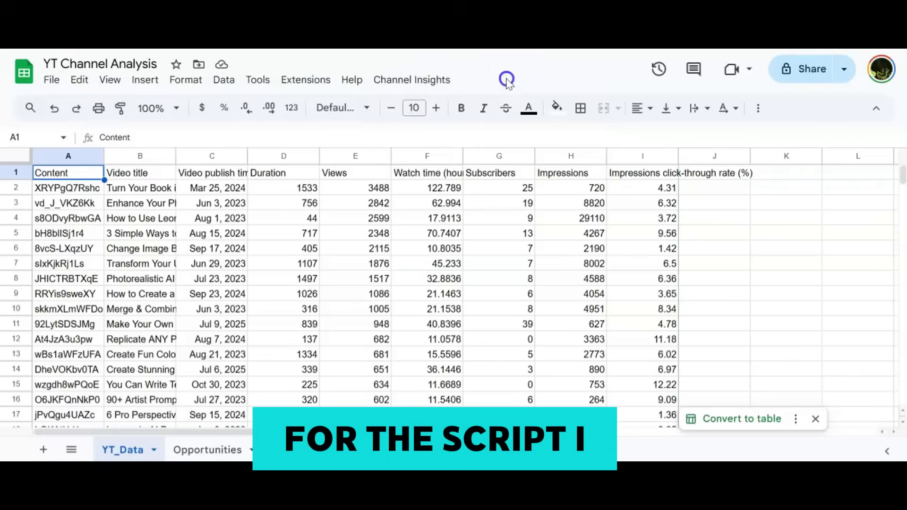